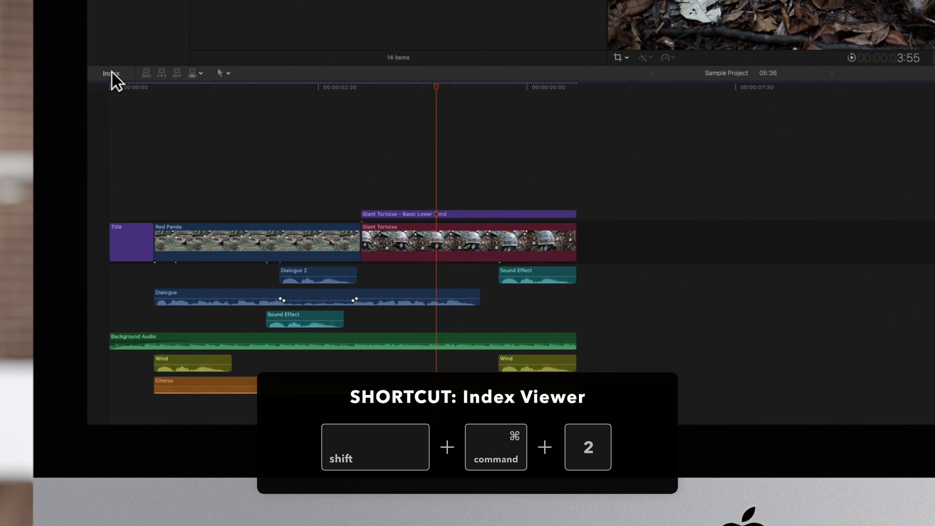
Step: Show the Roles list in the timeline index and give Dialogue its own audio lane
{"action": "left_click", "coordinate": [112, 72]}
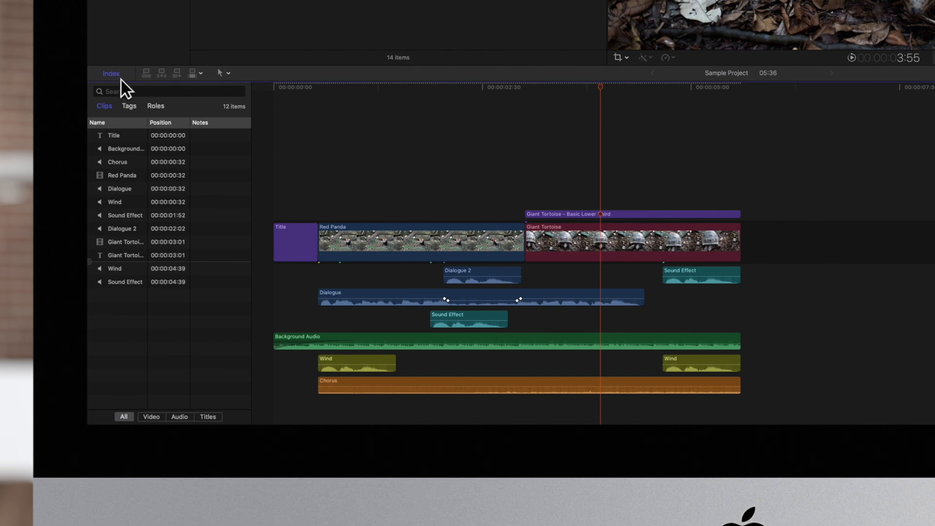
{"action": "left_click", "coordinate": [155, 106]}
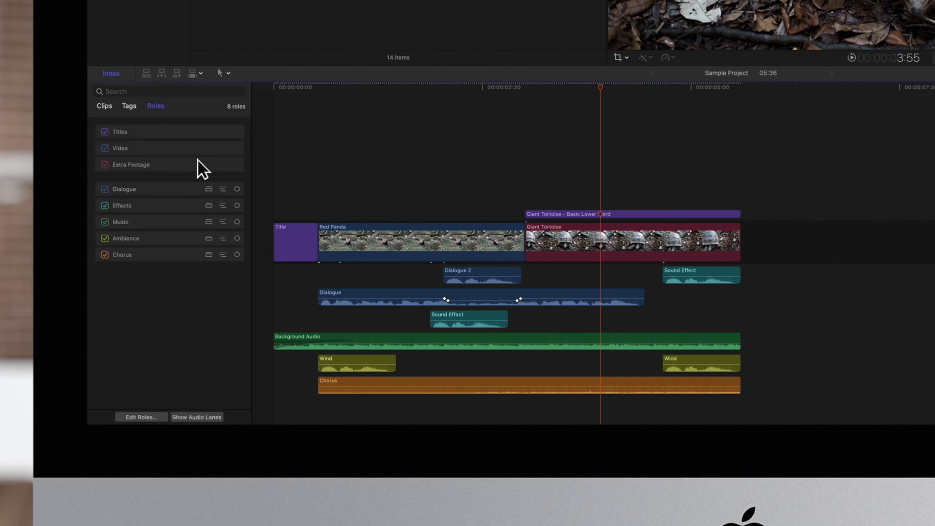
{"action": "left_click", "coordinate": [208, 189]}
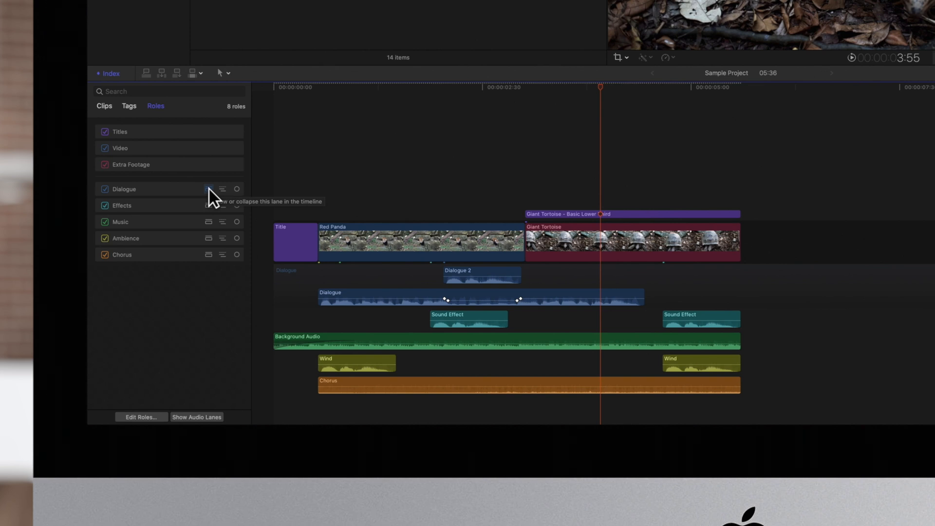
Step: Show separate audio lanes for the Effects and Music roles
{"action": "left_click", "coordinate": [209, 205]}
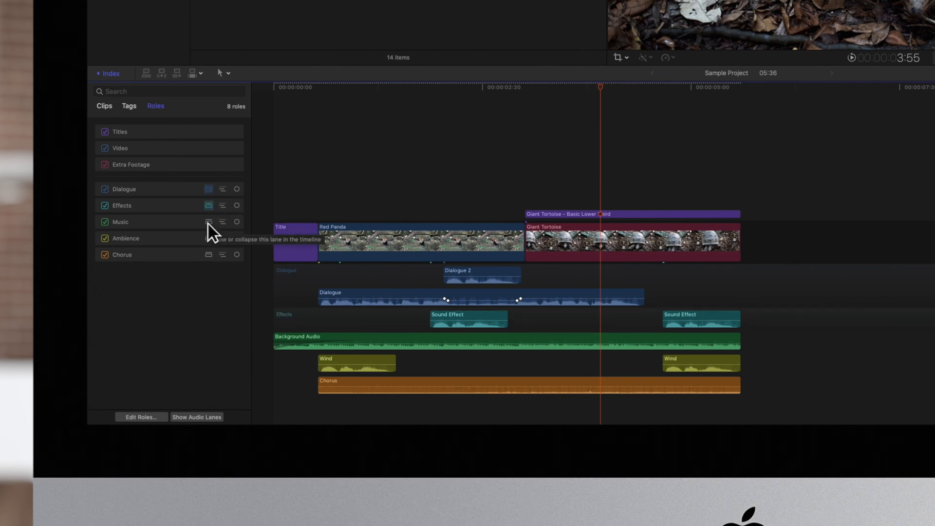
{"action": "left_click", "coordinate": [209, 222]}
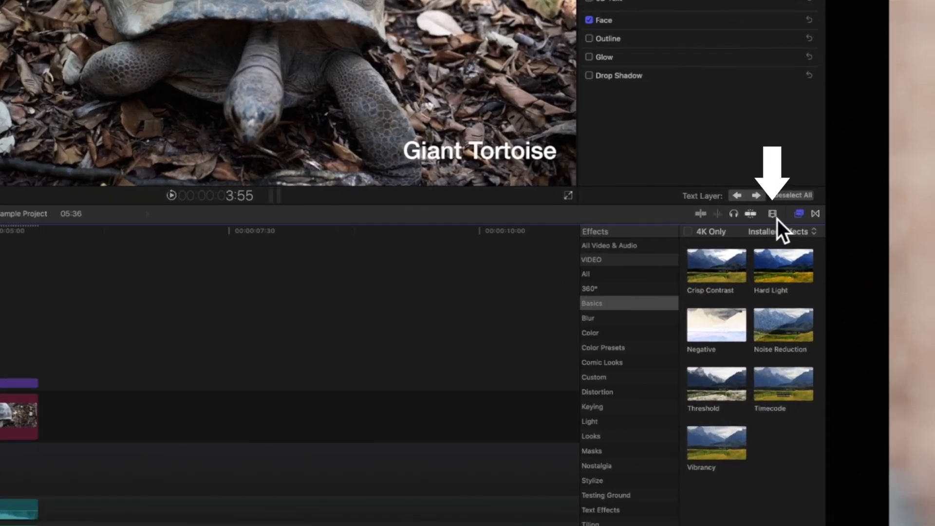
Step: Enable Lane Headers in Clip Appearance so each audio lane carries its role label
{"action": "left_click", "coordinate": [772, 215]}
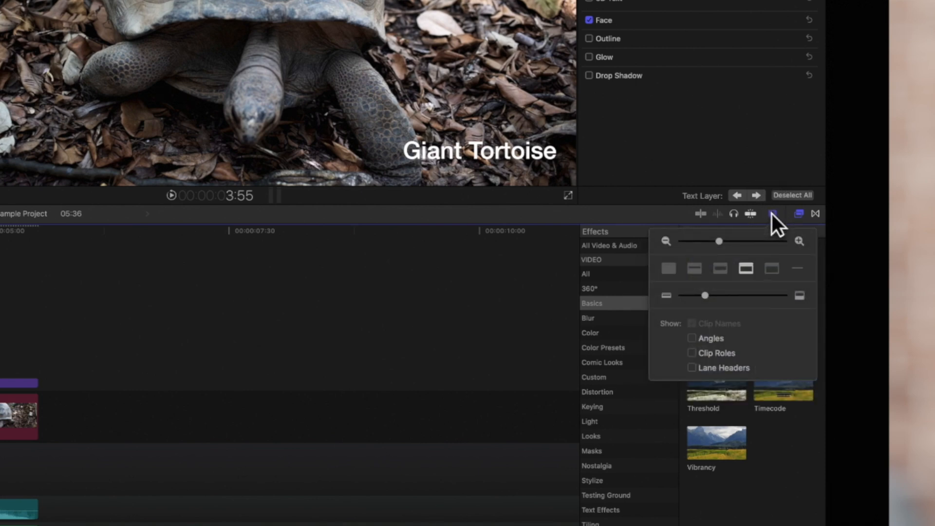
{"action": "left_click", "coordinate": [693, 368]}
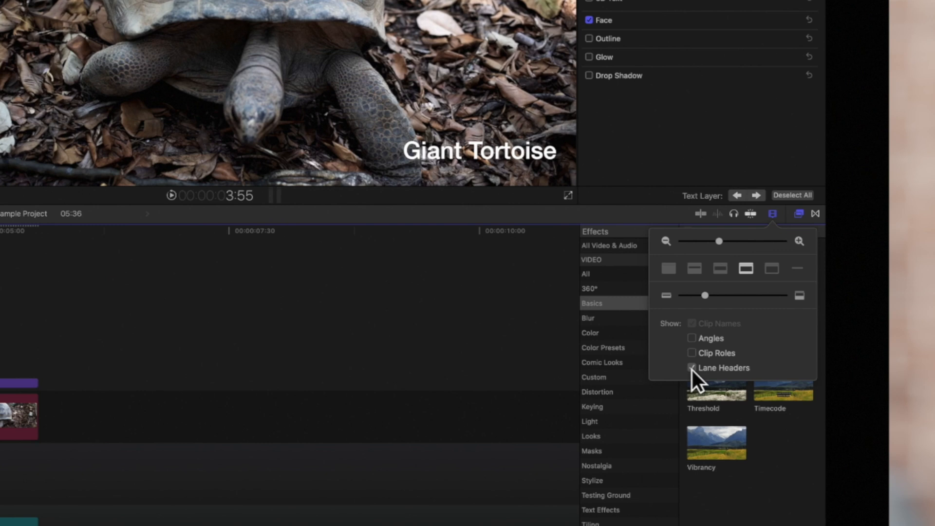
{"action": "left_click", "coordinate": [772, 214]}
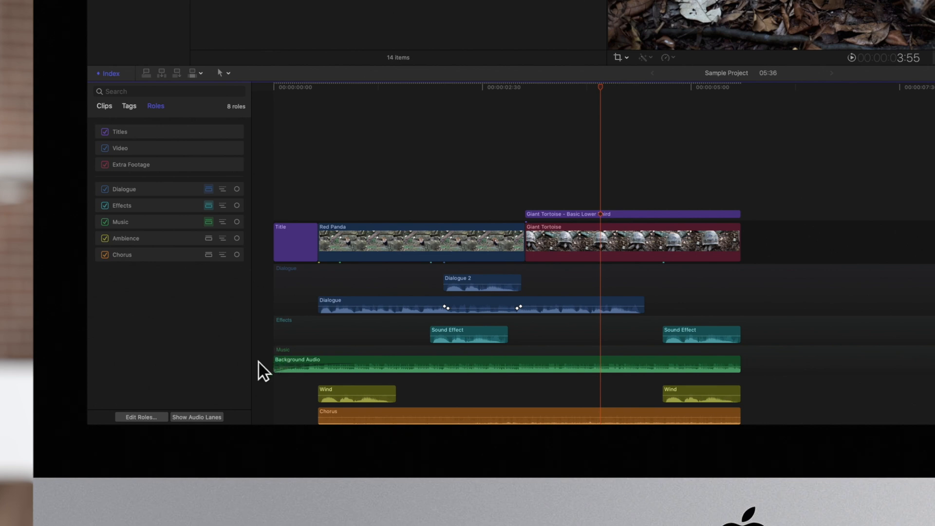
Step: Show all audio roles as lanes, then hide audio lanes so clips stack ungrouped
{"action": "left_click", "coordinate": [216, 417]}
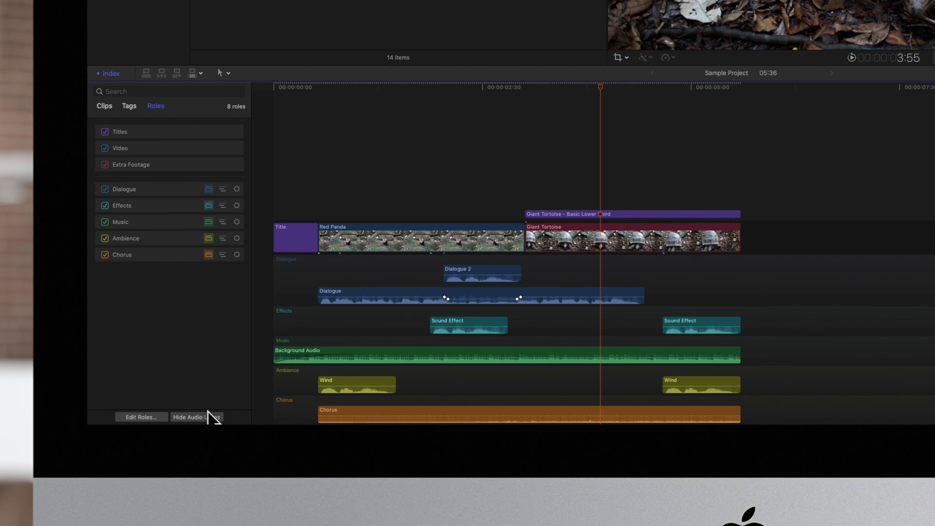
{"action": "left_click", "coordinate": [213, 418]}
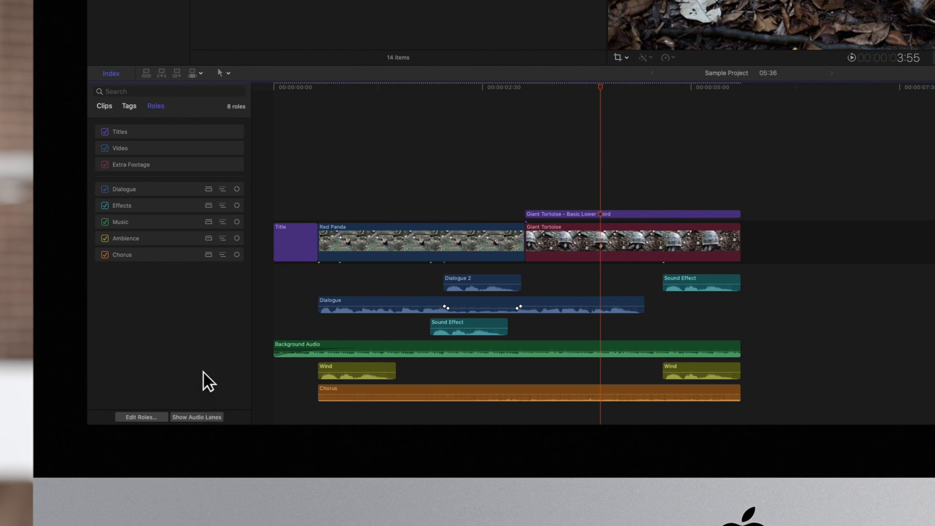
{"action": "left_click", "coordinate": [222, 189]}
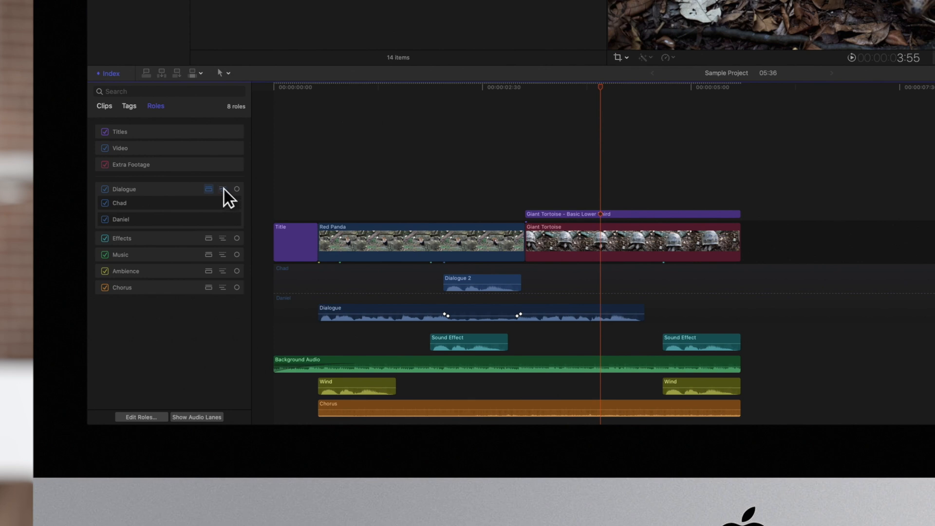
{"action": "left_click", "coordinate": [224, 189]}
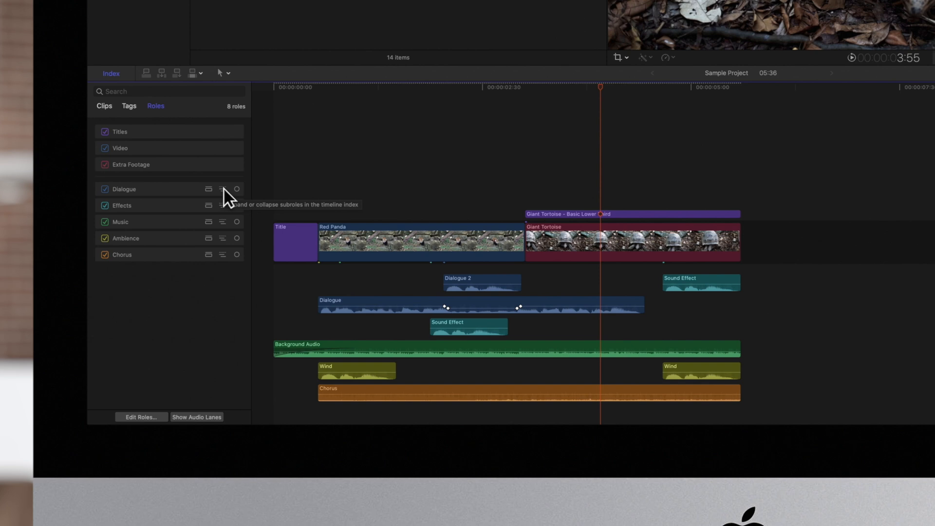
Step: Focus the timeline on Dialogue, then Effects, then Music, leaving only Music expanded
{"action": "left_click", "coordinate": [237, 189]}
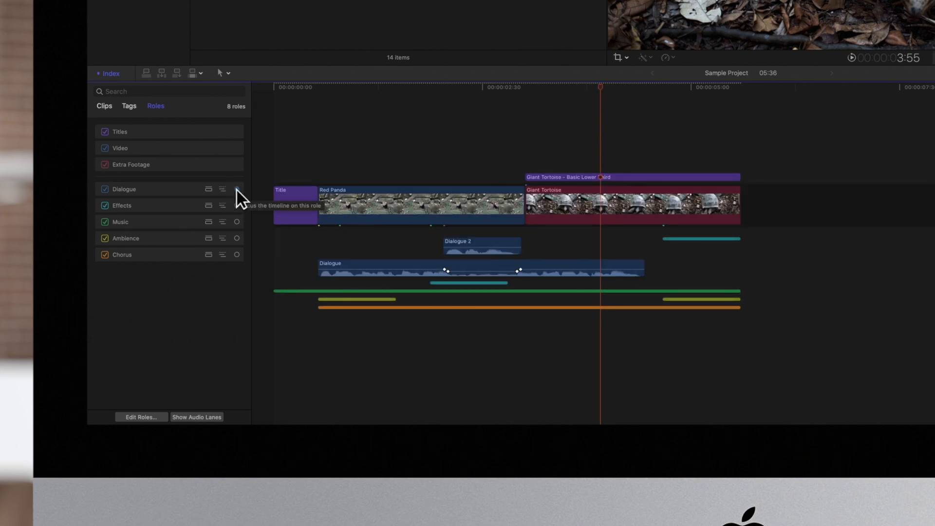
{"action": "left_click", "coordinate": [237, 205]}
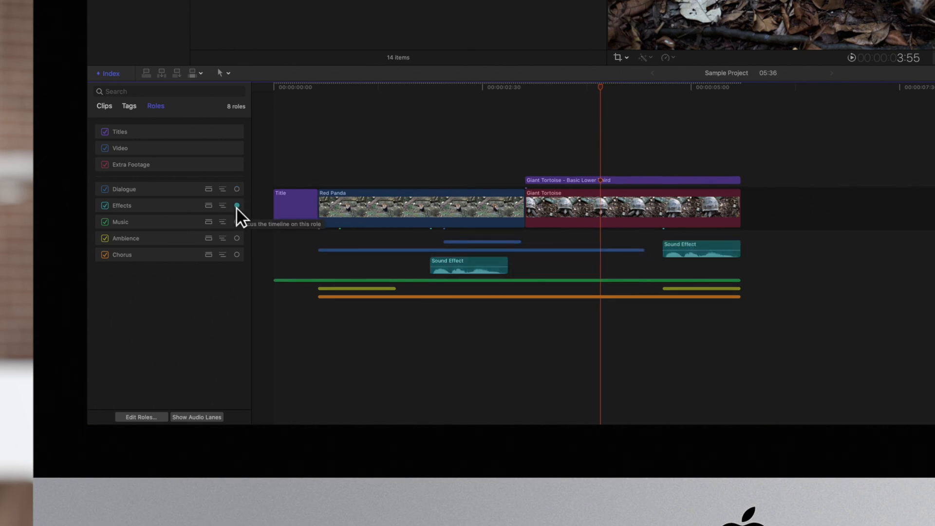
{"action": "left_click", "coordinate": [237, 221]}
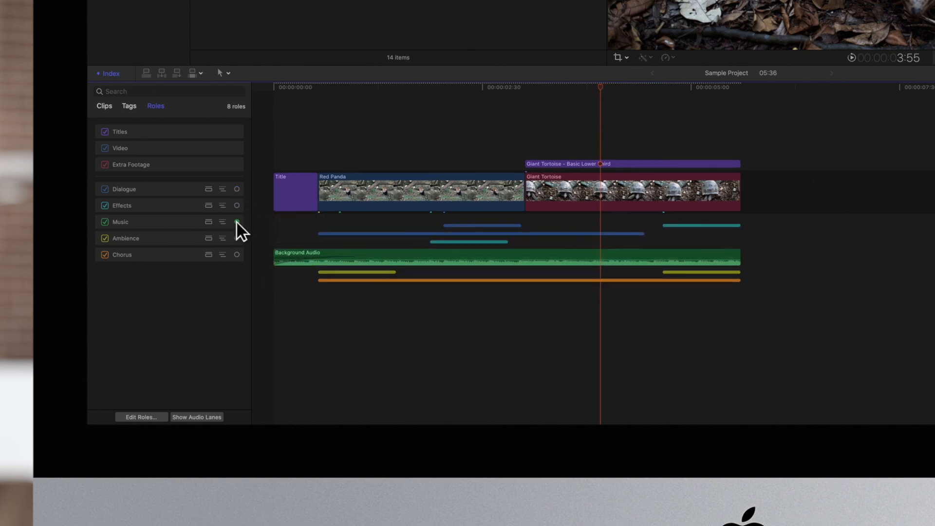